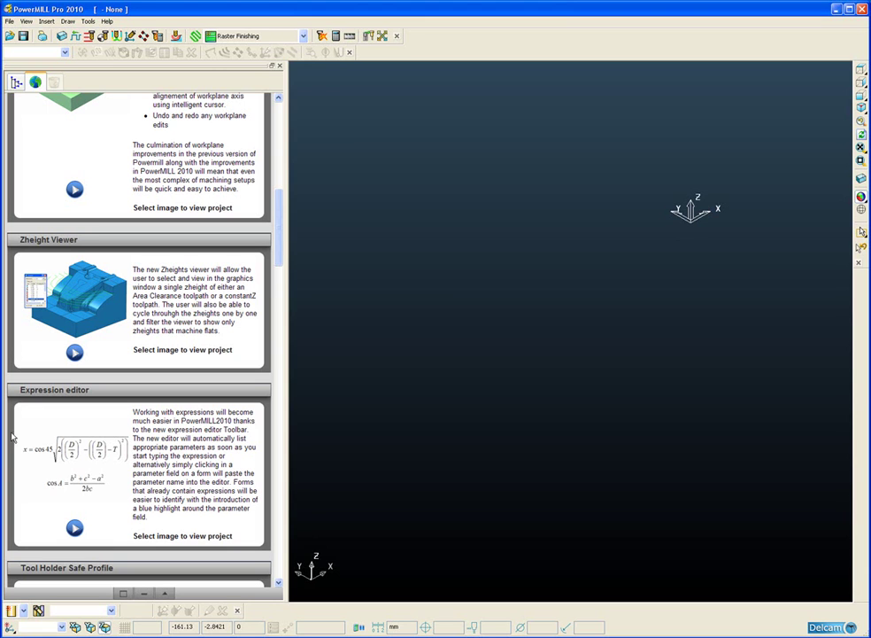
- Load the Zheight Viewer example project and expand its Toolpaths group in the project tree
{"action": "left_click", "coordinate": [80, 295]}
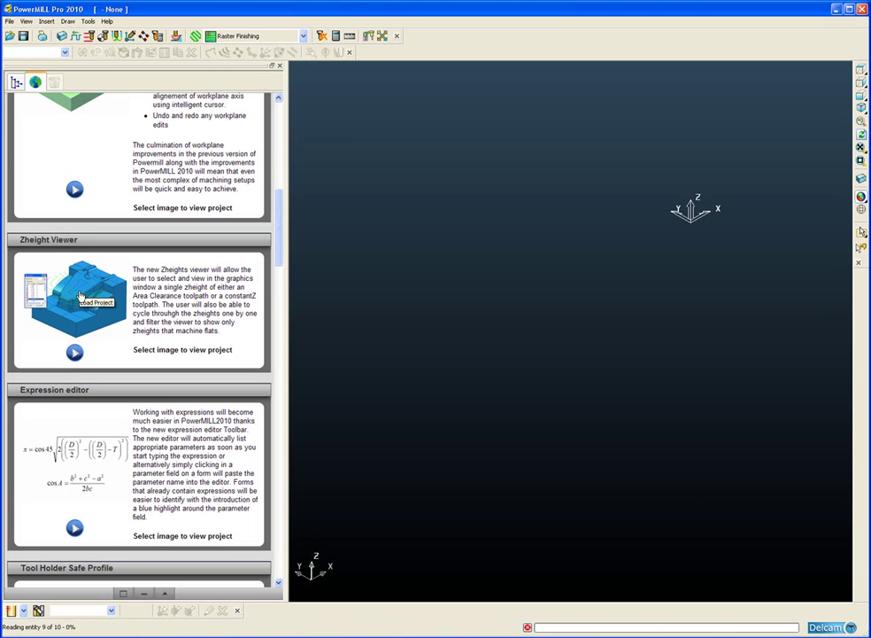
{"action": "left_click", "coordinate": [17, 83]}
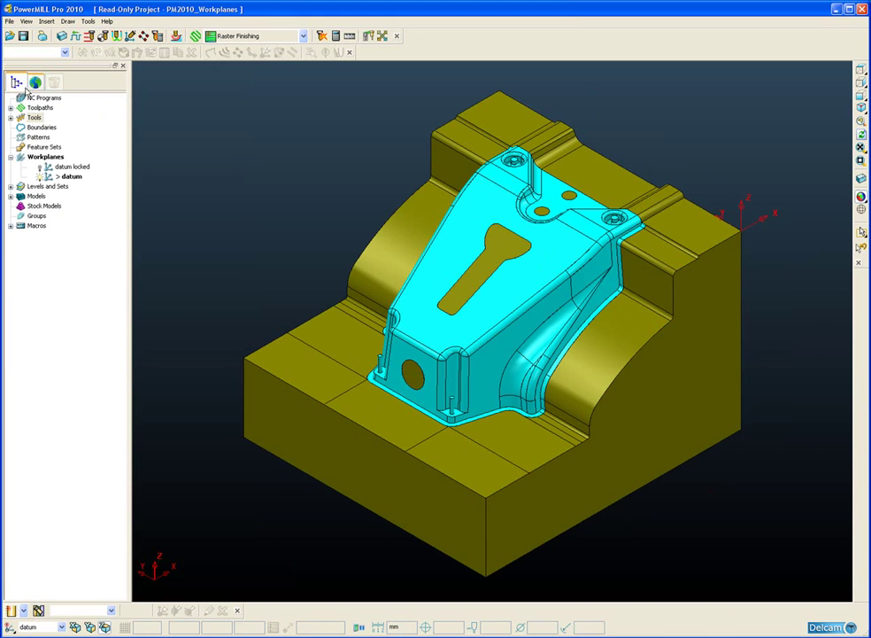
{"action": "double_click", "coordinate": [40, 107]}
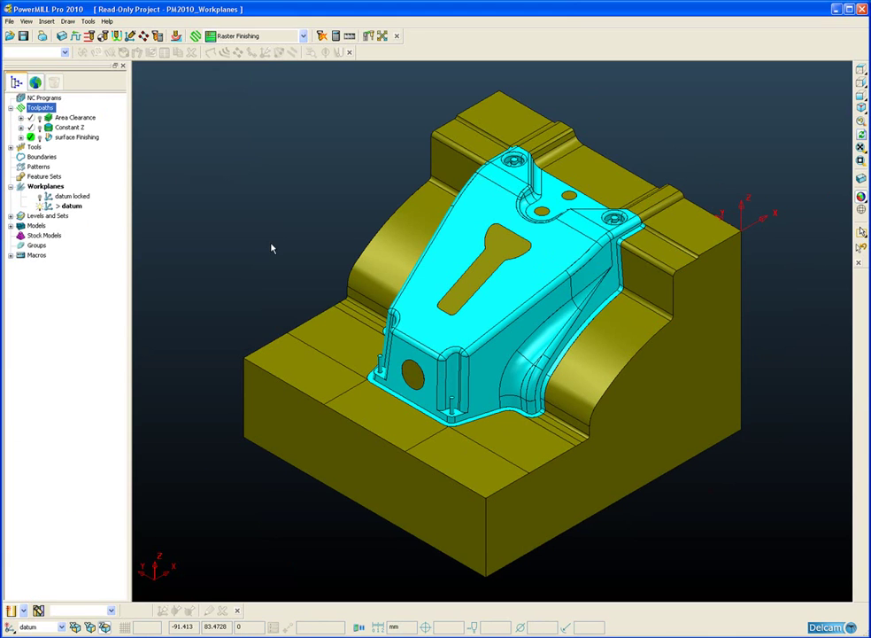
- Activate the Area Clearance and Constant Z toolpaths in turn to compare them, ending with Area Clearance active
{"action": "double_click", "coordinate": [48, 118]}
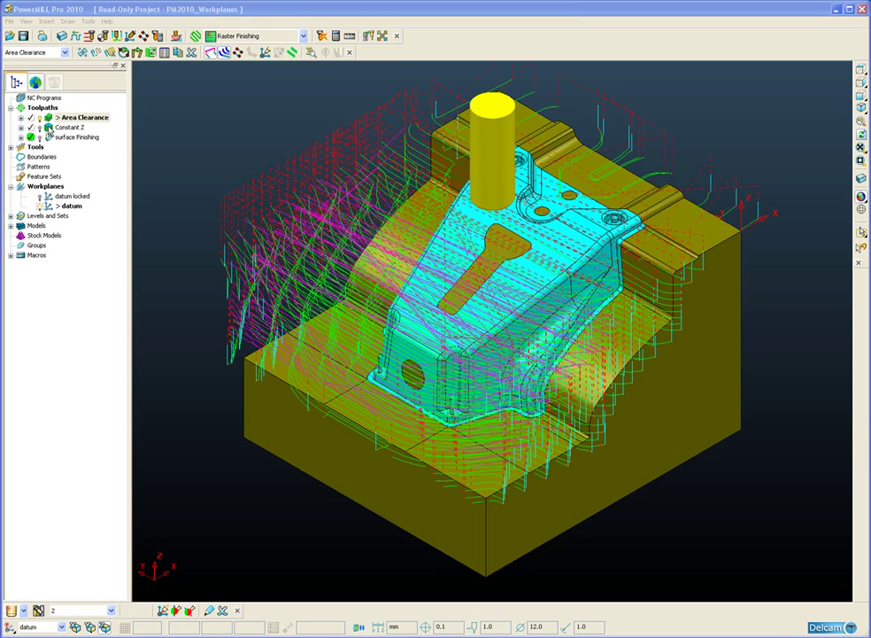
{"action": "double_click", "coordinate": [49, 129]}
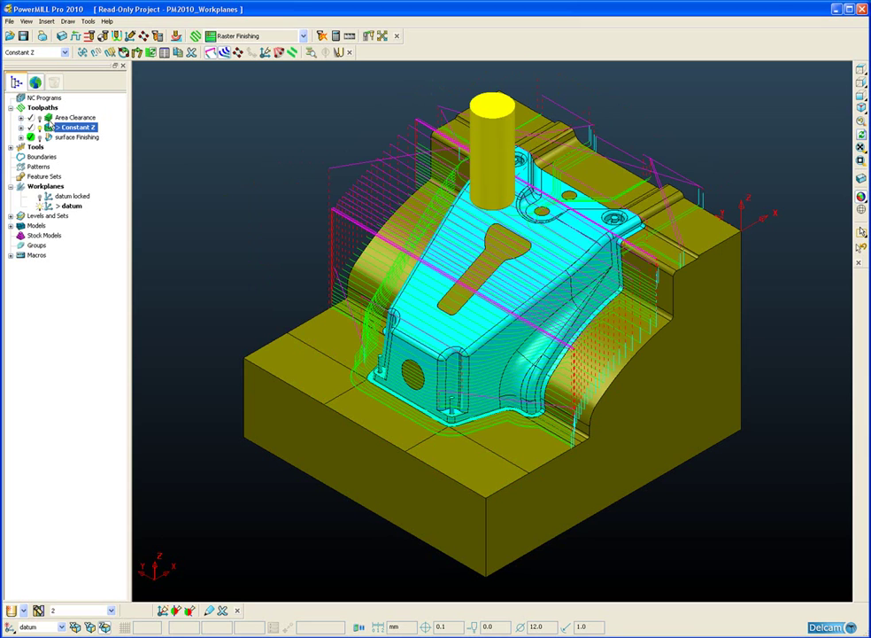
{"action": "double_click", "coordinate": [48, 118]}
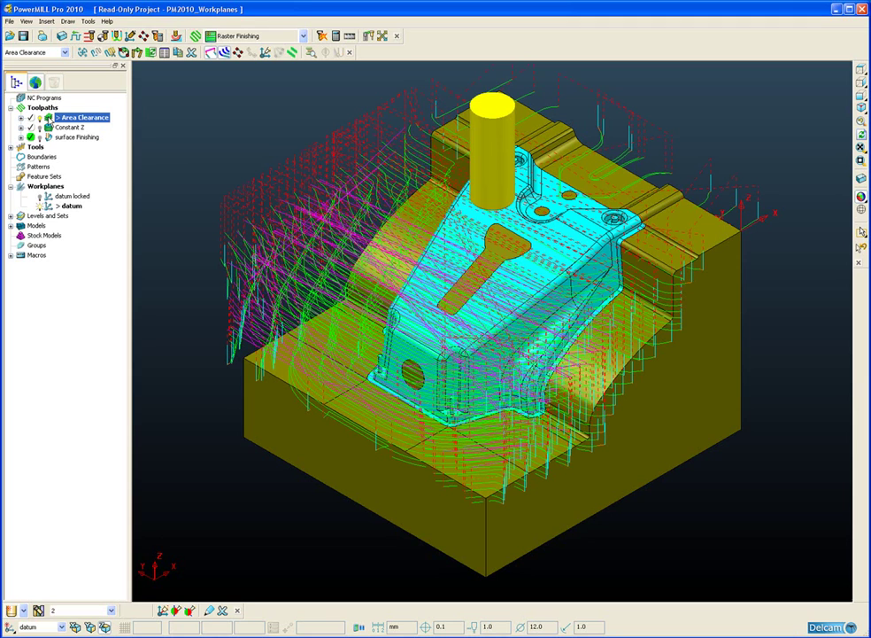
- Open the Z height viewer for the Area Clearance toolpath, place it clear of the model and browse its list
{"action": "right_click", "coordinate": [49, 118]}
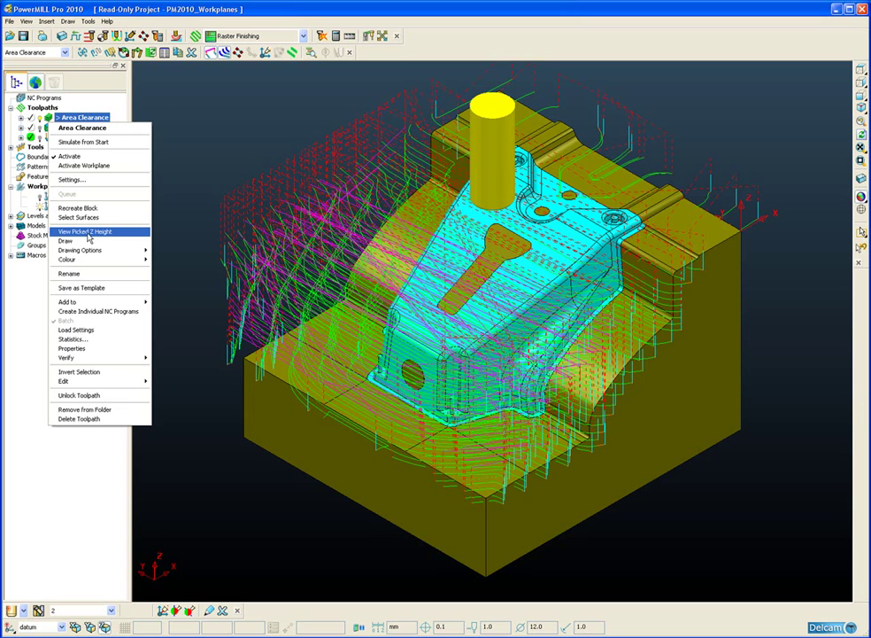
{"action": "left_click", "coordinate": [87, 233]}
{"action": "left_click_drag", "start_coordinate": [360, 189], "coordinate": [232, 148]}
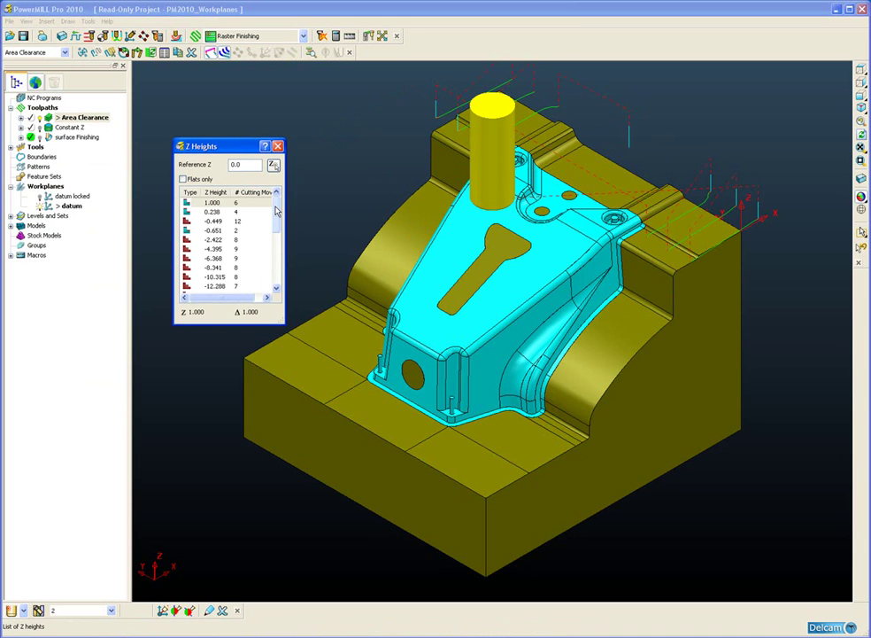
{"action": "scroll", "coordinate": [276, 221], "scroll_direction": "down", "scroll_amount": 1}
{"action": "mouse_move", "coordinate": [276, 221]}
{"action": "left_mouse_down"}
{"action": "mouse_move", "coordinate": [273, 266]}
{"action": "mouse_move", "coordinate": [273, 207]}
{"action": "left_mouse_up"}
- Step through the Area Clearance levels from Z 1.000 downward and back up to -8.341, viewing each level's segments
{"action": "left_click", "coordinate": [243, 205]}
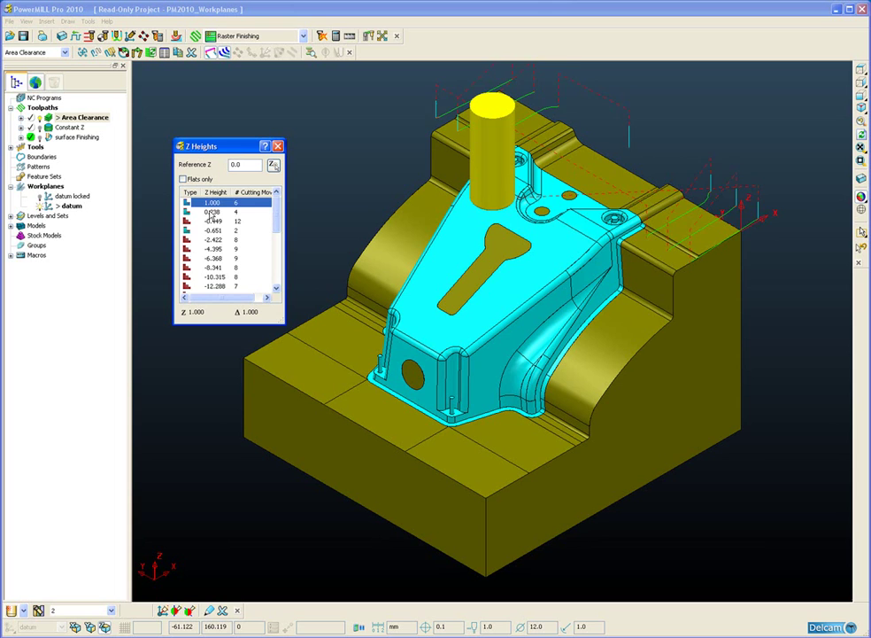
{"action": "left_click", "coordinate": [210, 212]}
{"action": "key", "text": "Down"}
{"action": "key", "text": "Down"}
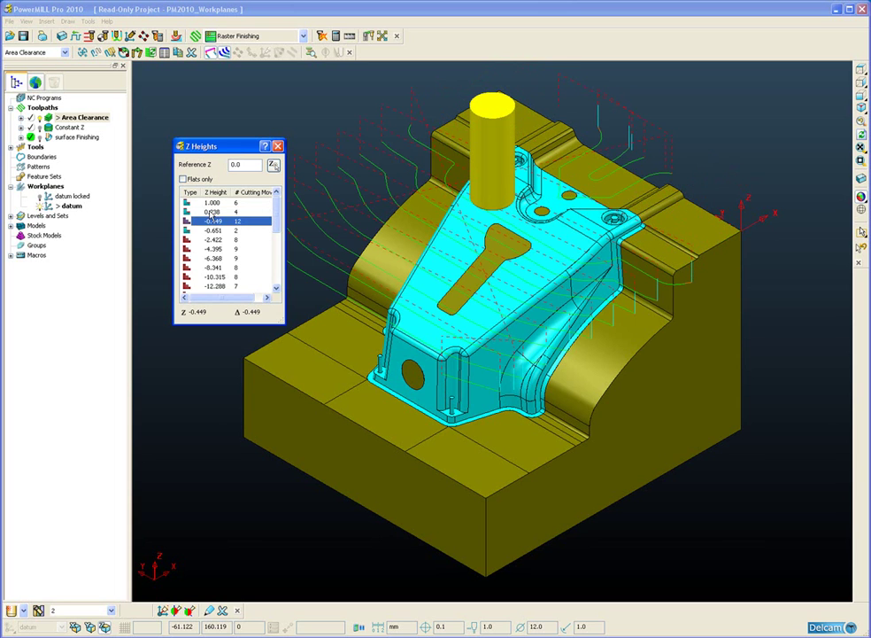
{"action": "key", "text": "Down"}
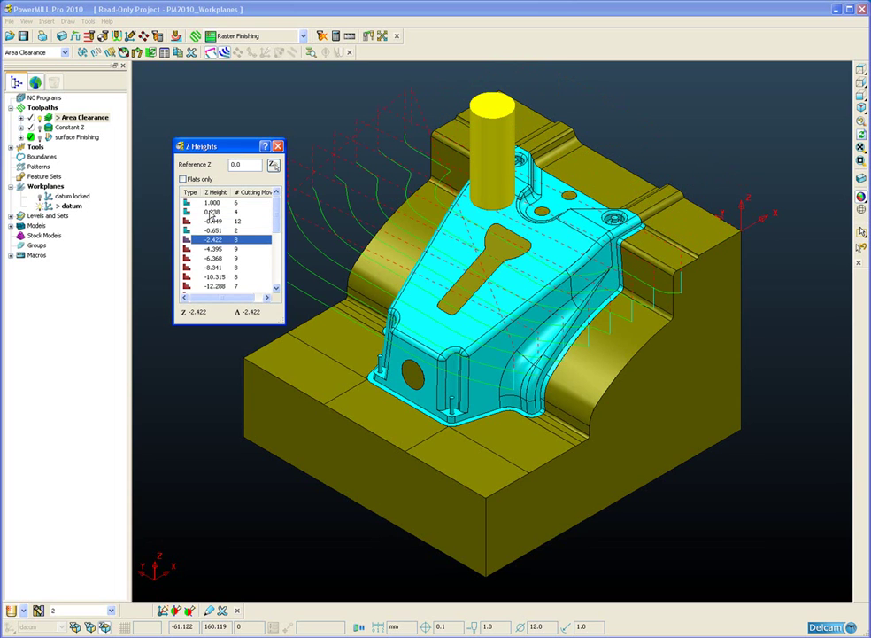
{"action": "key", "text": "Down"}
{"action": "key", "text": "Down"}
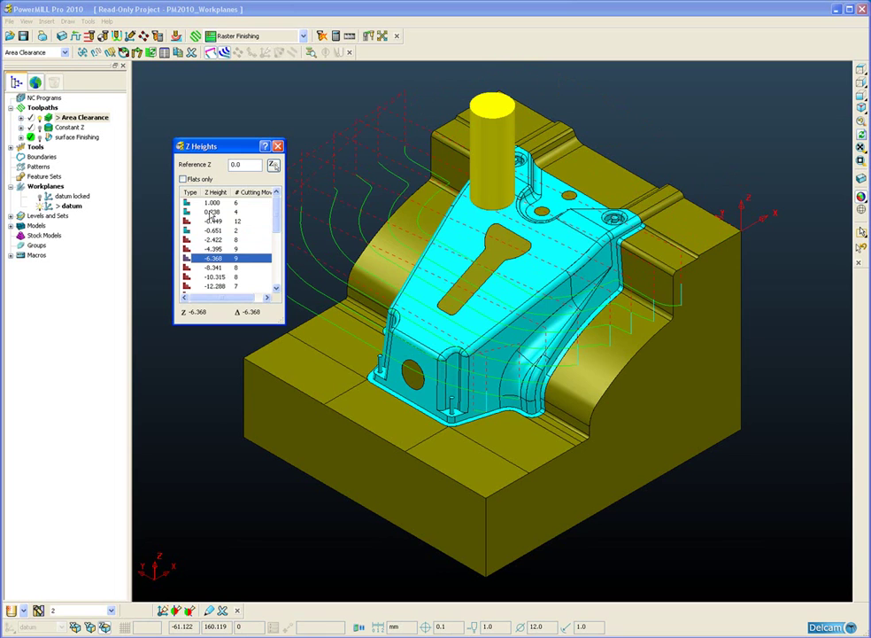
{"action": "key", "text": "Down"}
{"action": "key", "text": "Down"}
{"action": "key", "text": "Down"}
{"action": "key", "text": "Down"}
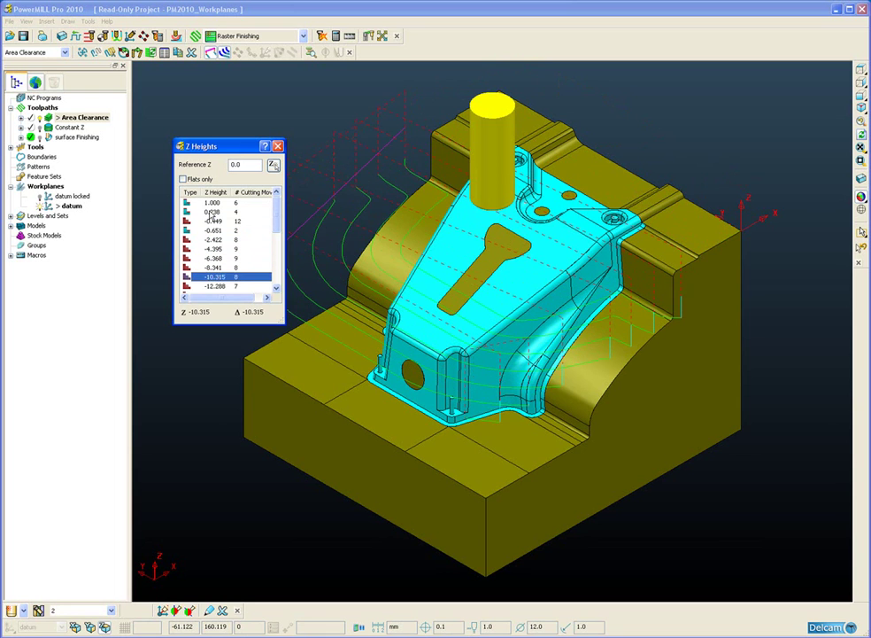
{"action": "key", "text": "Up"}
{"action": "key", "text": "Up"}
{"action": "key", "text": "Up"}
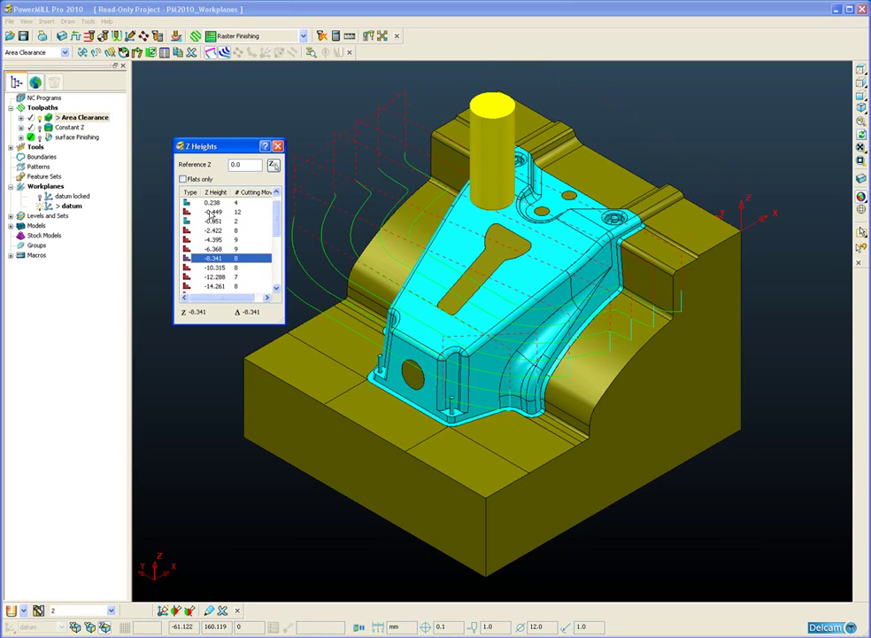
- Set the Reference Z to -30 to view the nearest level, and select the -30.046 entry in the Z height list
{"action": "left_click", "coordinate": [244, 164]}
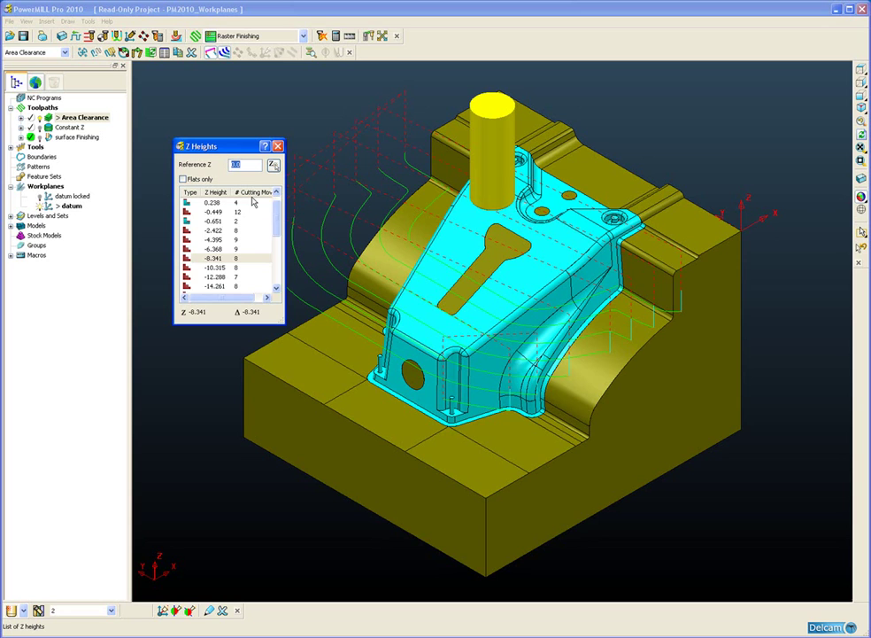
{"action": "scroll", "coordinate": [266, 221], "scroll_direction": "down", "scroll_amount": 4}
{"action": "scroll", "coordinate": [271, 227], "scroll_direction": "up", "scroll_amount": 4}
{"action": "scroll", "coordinate": [271, 227], "scroll_direction": "up", "scroll_amount": 1}
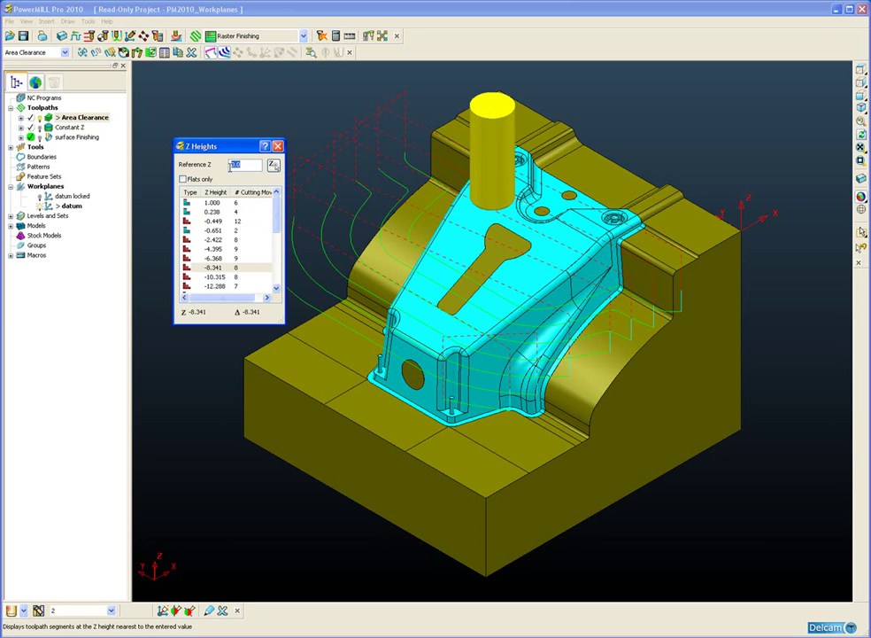
{"action": "type", "text": "-30"}
{"action": "key", "text": "Return"}
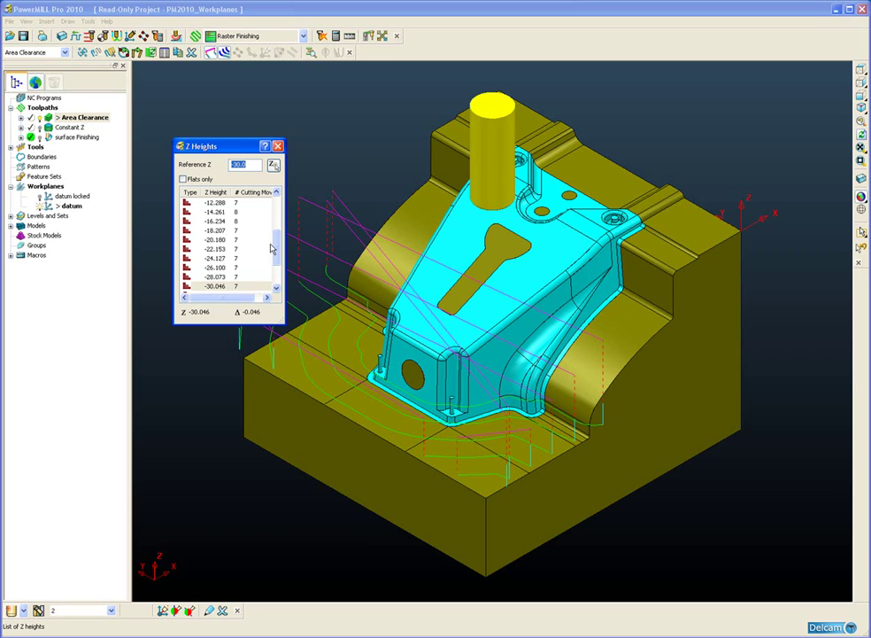
{"action": "scroll", "coordinate": [207, 255], "scroll_direction": "down", "scroll_amount": 1}
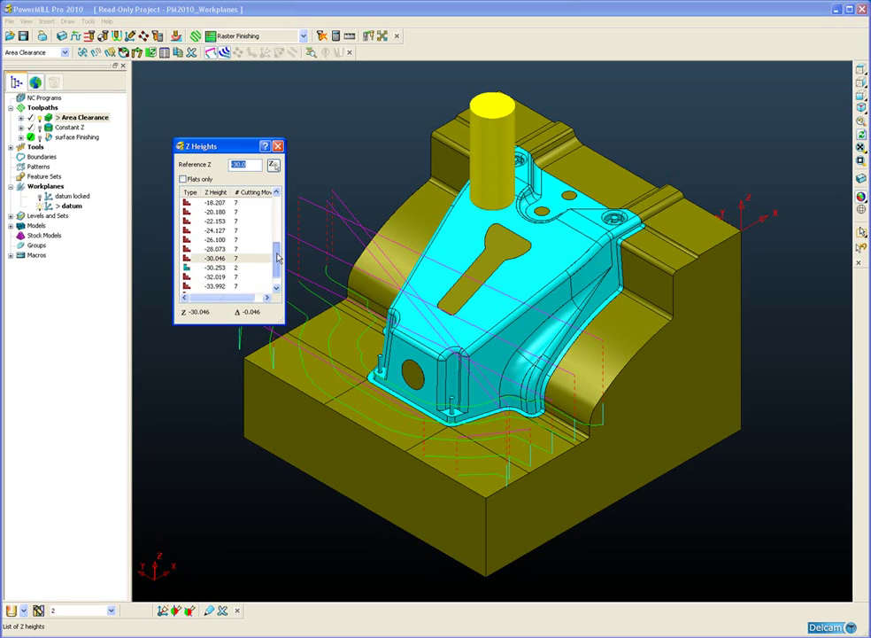
{"action": "left_click", "coordinate": [215, 258]}
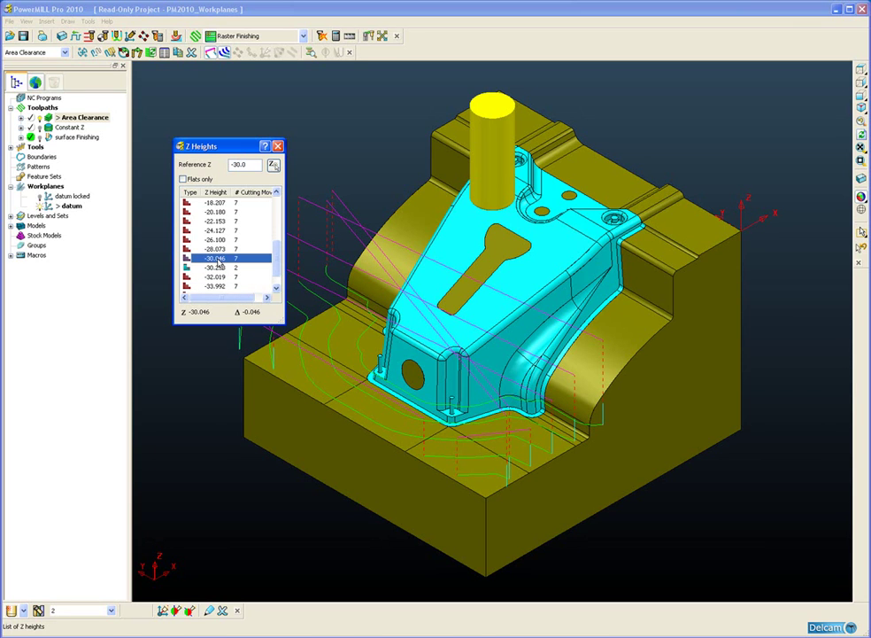
- Pick a Reference Z of about -14.5 from the block's side face to view the nearest toolpath level
{"action": "left_click", "coordinate": [274, 165]}
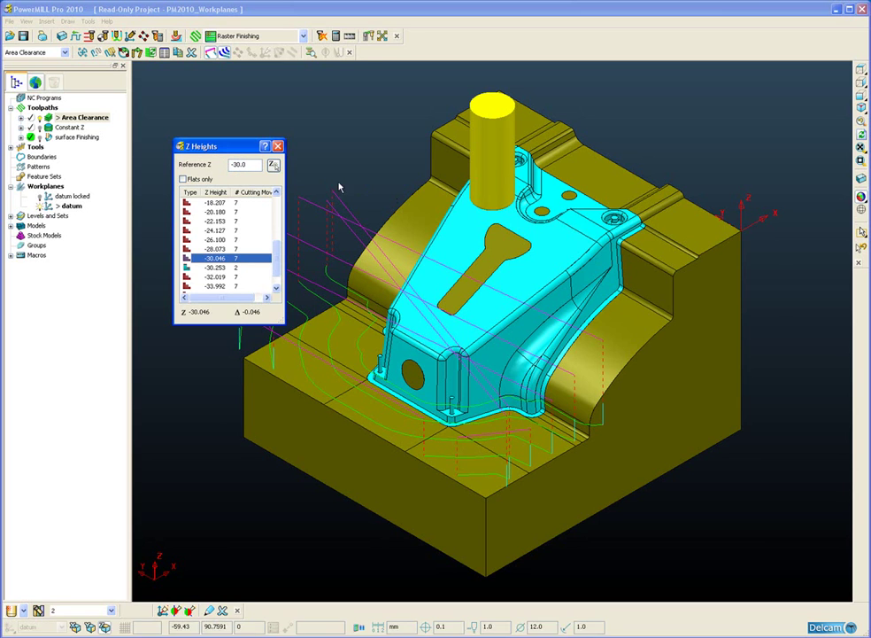
{"action": "left_click", "coordinate": [274, 164]}
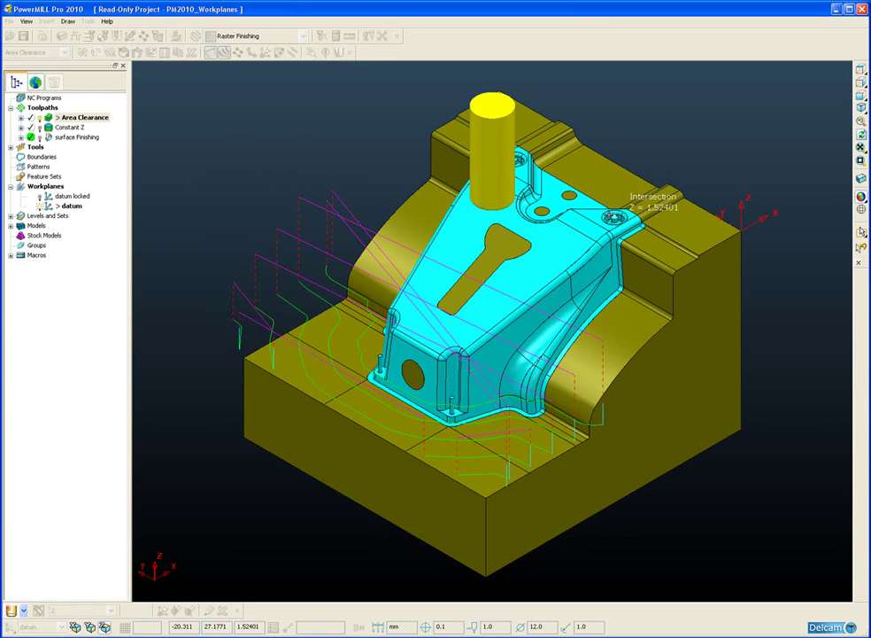
{"action": "left_click", "coordinate": [664, 309]}
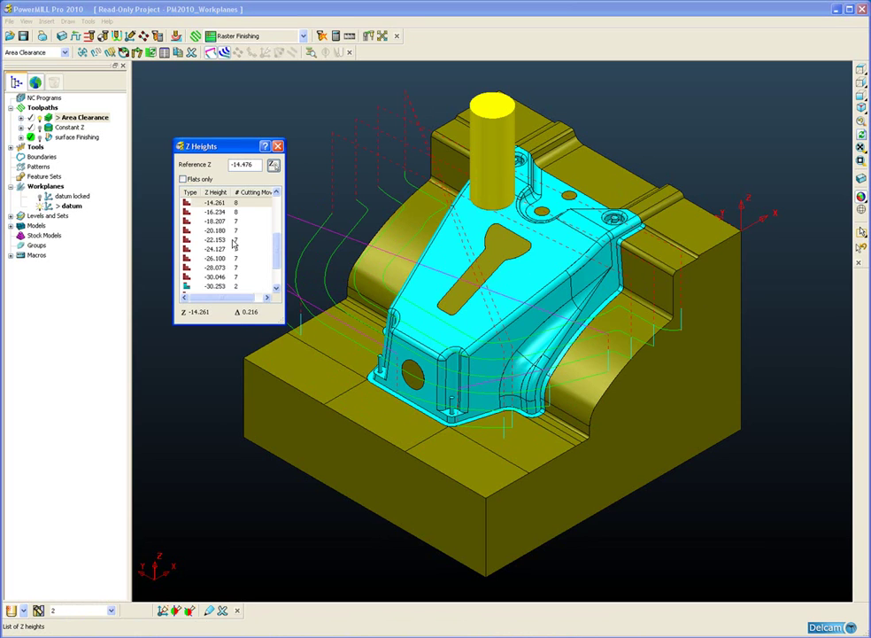
- View the Area Clearance segments at Z heights -4.395, -6.368 and -8.341 one after another
{"action": "scroll", "coordinate": [271, 215], "scroll_direction": "up", "scroll_amount": 4}
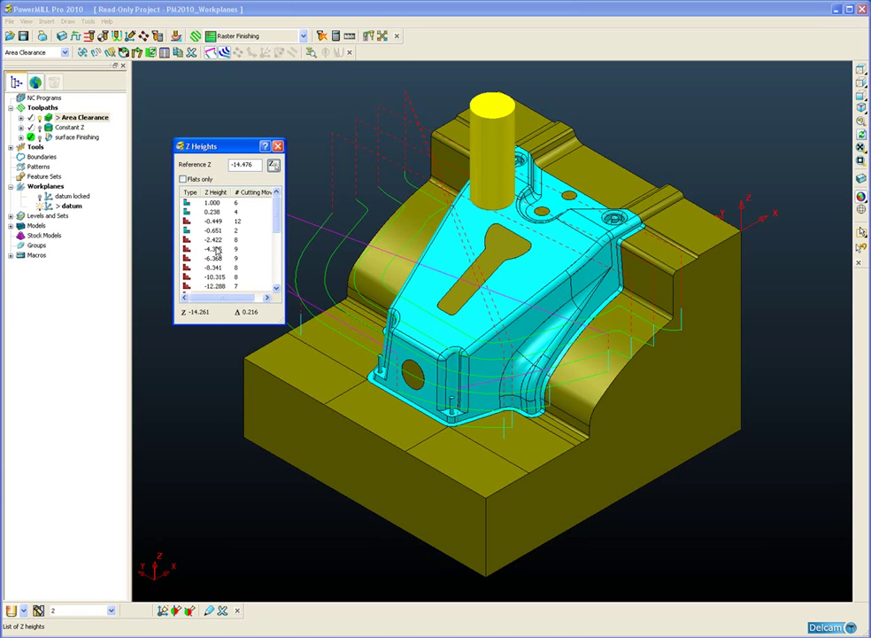
{"action": "left_click", "coordinate": [217, 249]}
{"action": "left_click", "coordinate": [216, 257]}
{"action": "left_click", "coordinate": [216, 267]}
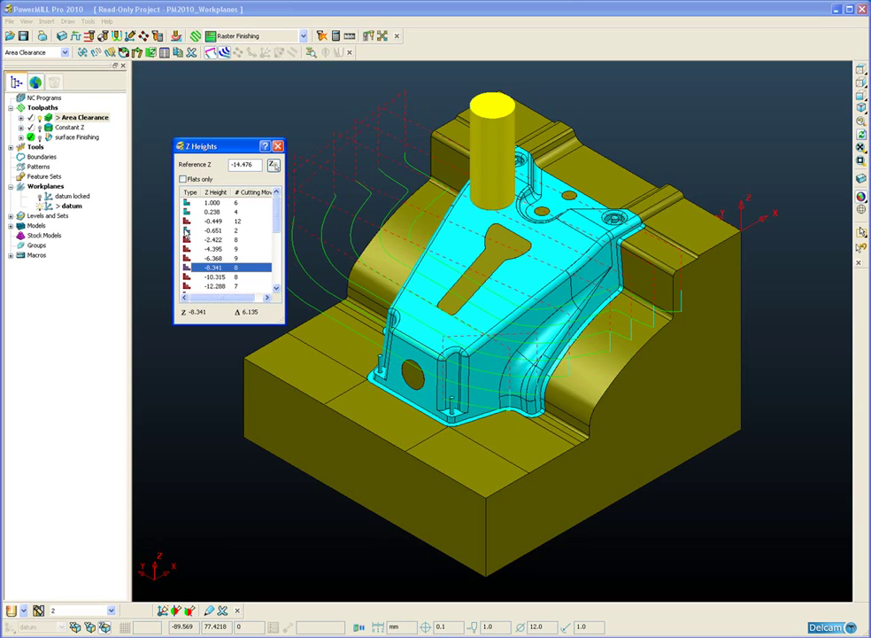
- Display the flat level at Z -0.651 and select the flat model surface that it machines
{"action": "left_click", "coordinate": [212, 231]}
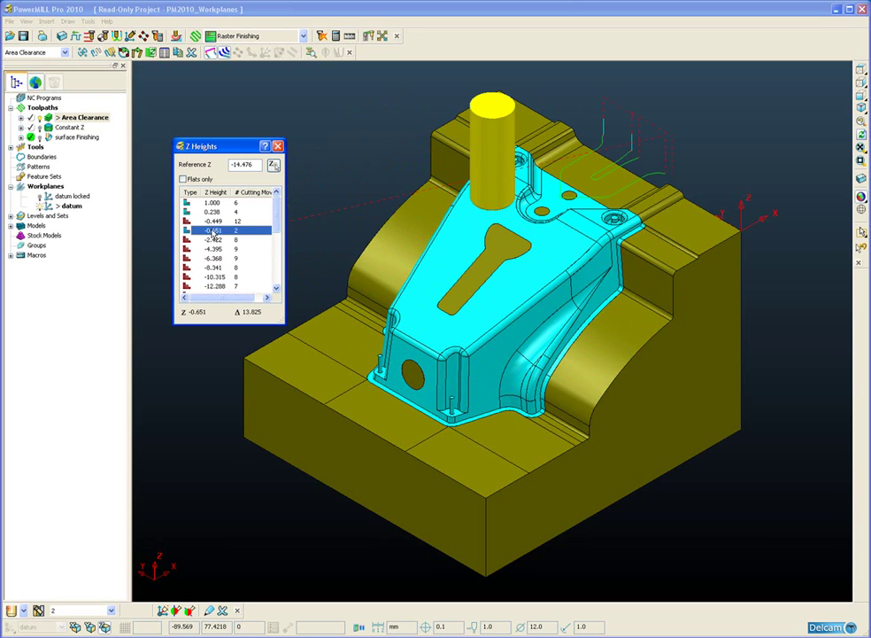
{"action": "scroll", "coordinate": [521, 301], "scroll_direction": "up", "scroll_amount": 5}
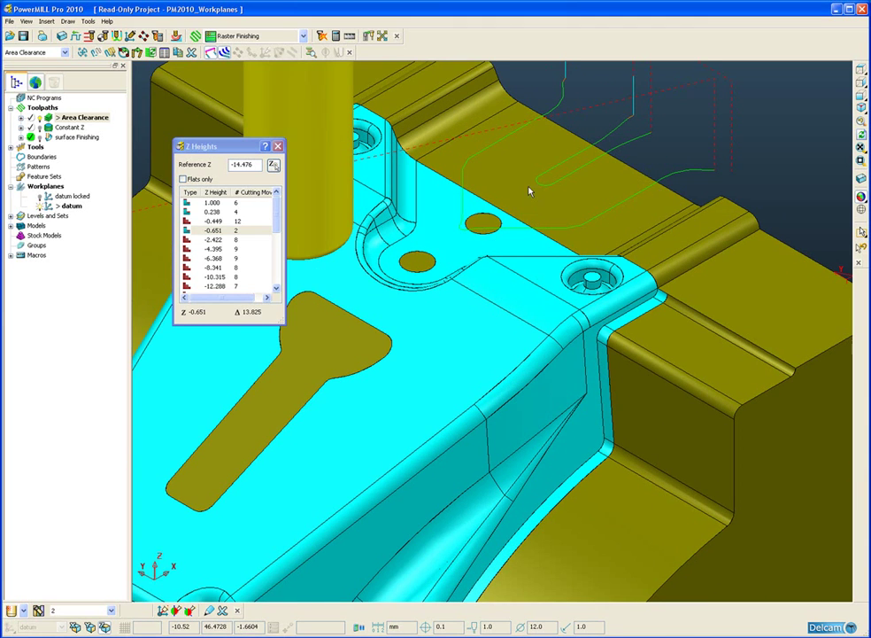
{"action": "left_click", "coordinate": [533, 150]}
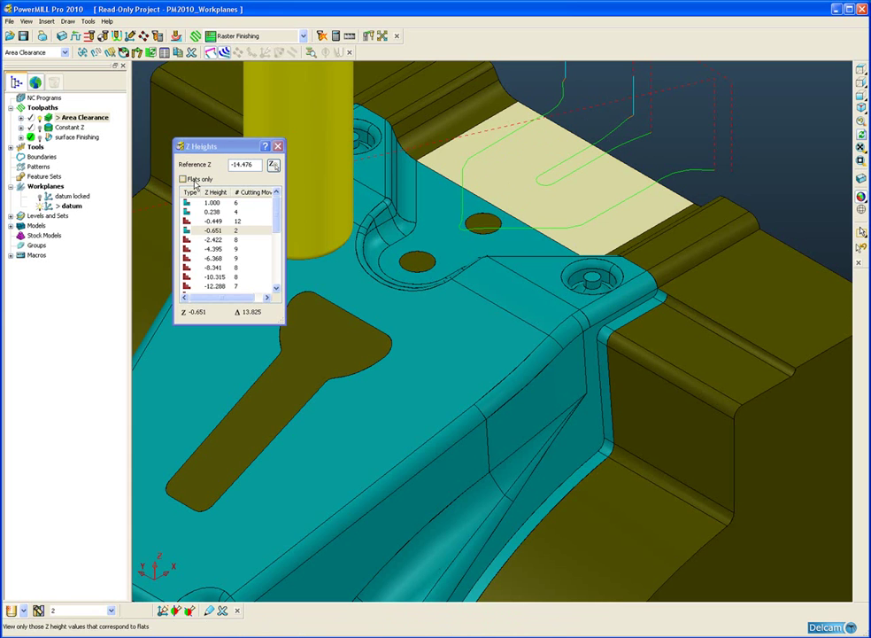
{"action": "scroll", "coordinate": [470, 278], "scroll_direction": "down", "scroll_amount": 5}
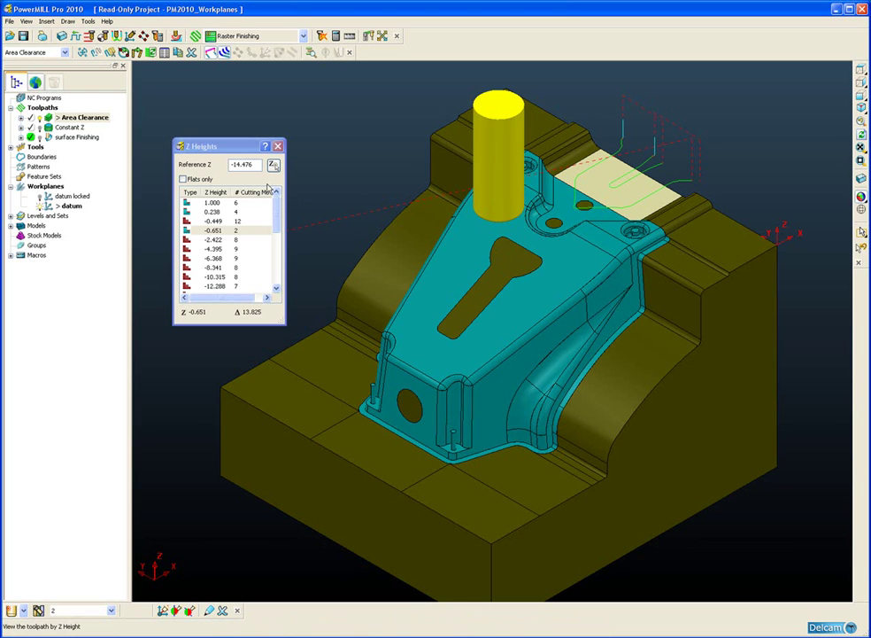
- Filter the Z heights to flats only, view each level from 1.000 to -37.227, and close the viewer
{"action": "left_click", "coordinate": [183, 180]}
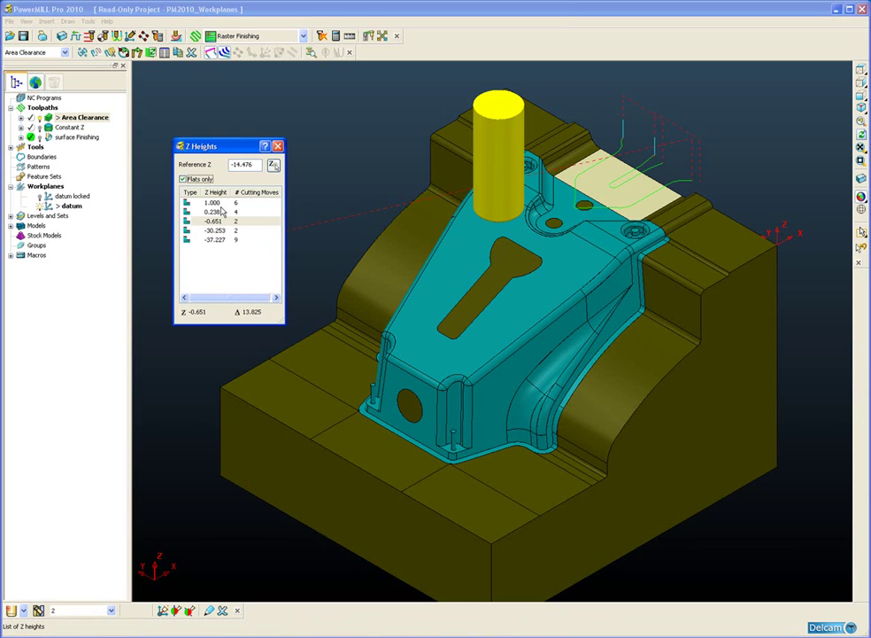
{"action": "left_click", "coordinate": [213, 203]}
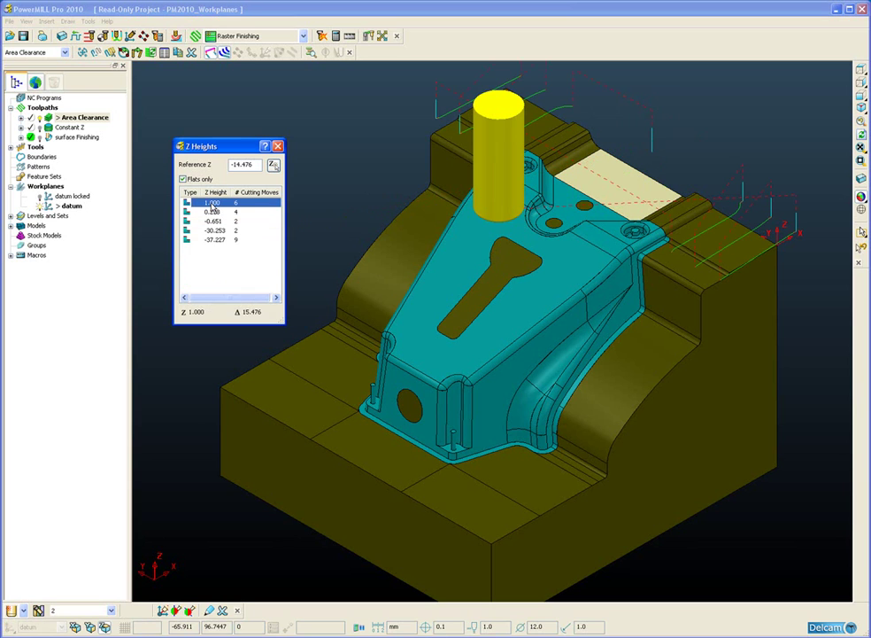
{"action": "left_click", "coordinate": [211, 211]}
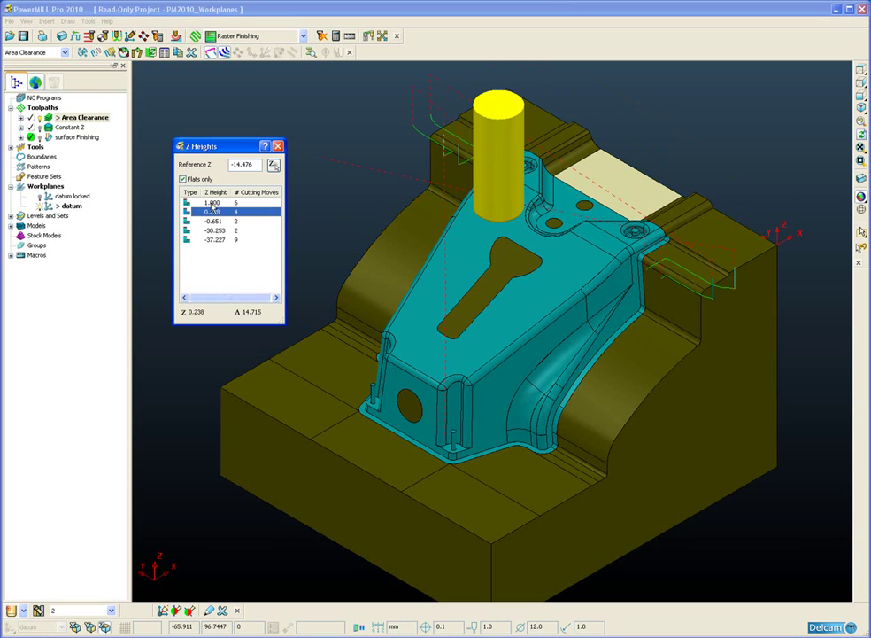
{"action": "key", "text": "Down"}
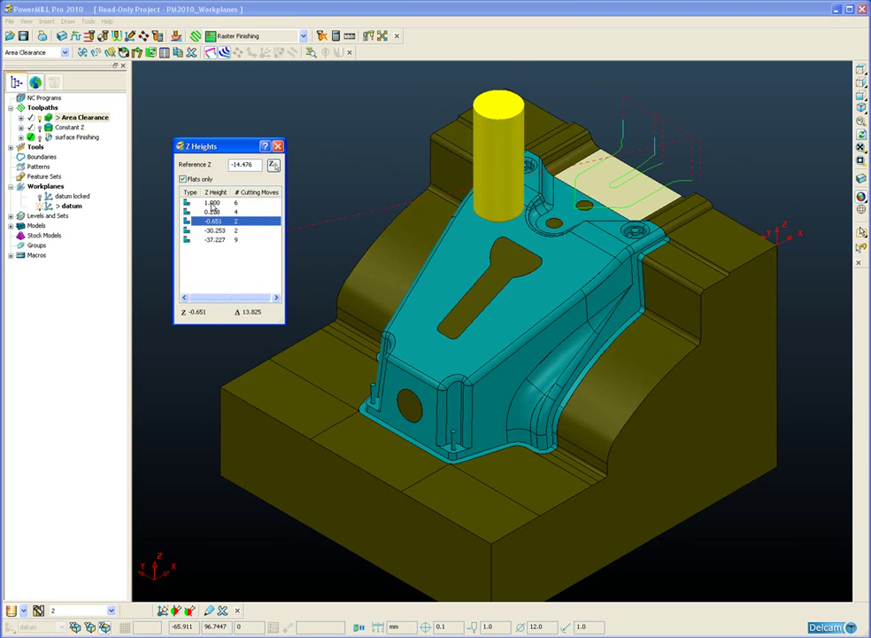
{"action": "key", "text": "Down"}
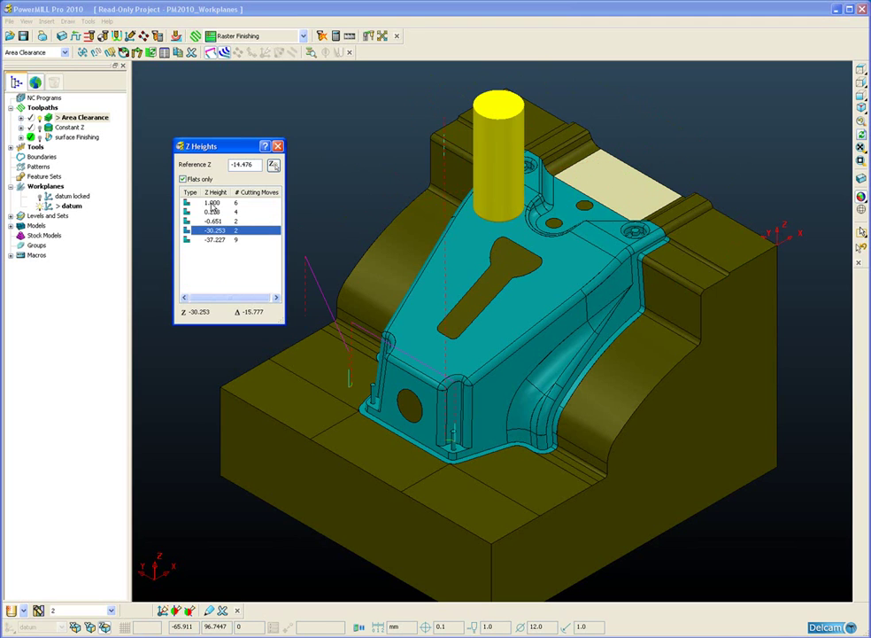
{"action": "key", "text": "Down"}
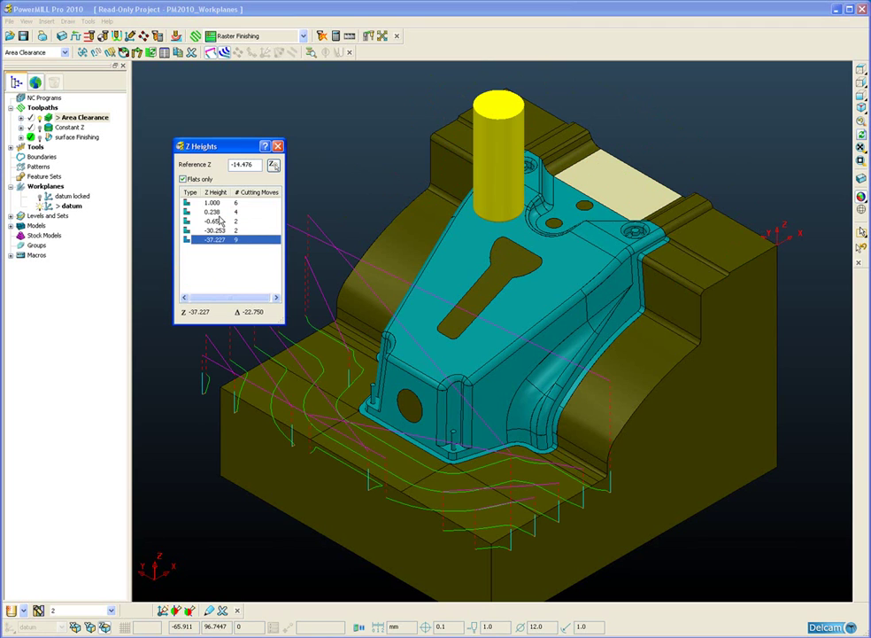
{"action": "left_click", "coordinate": [277, 147]}
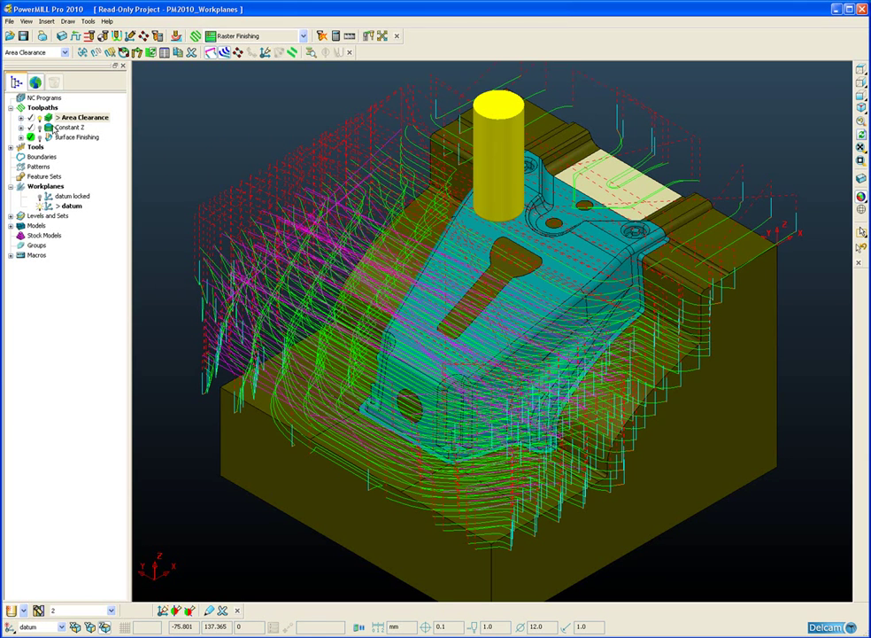
- Activate the Constant Z toolpath and open its picked Z height view
{"action": "double_click", "coordinate": [49, 128]}
{"action": "right_click", "coordinate": [50, 131]}
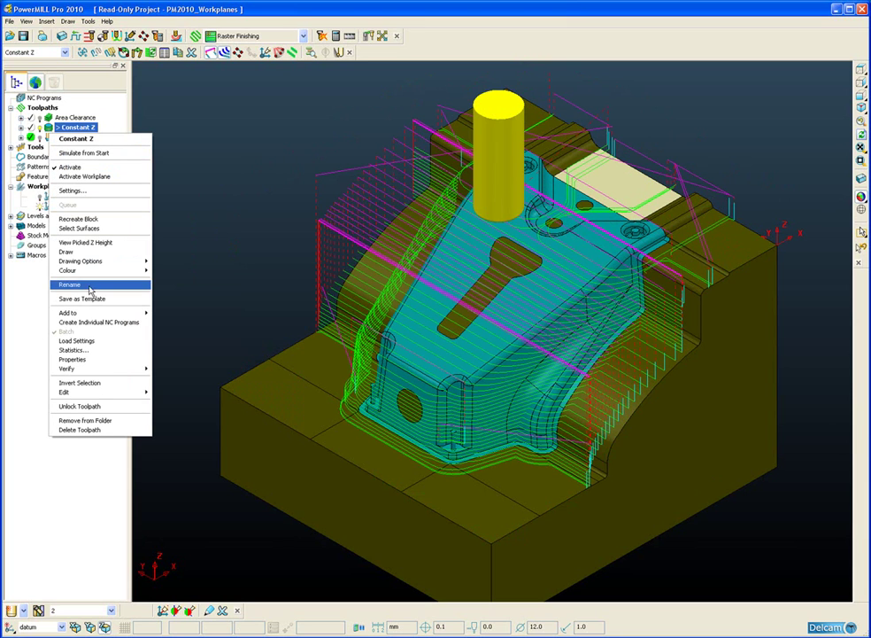
{"action": "left_click", "coordinate": [86, 244]}
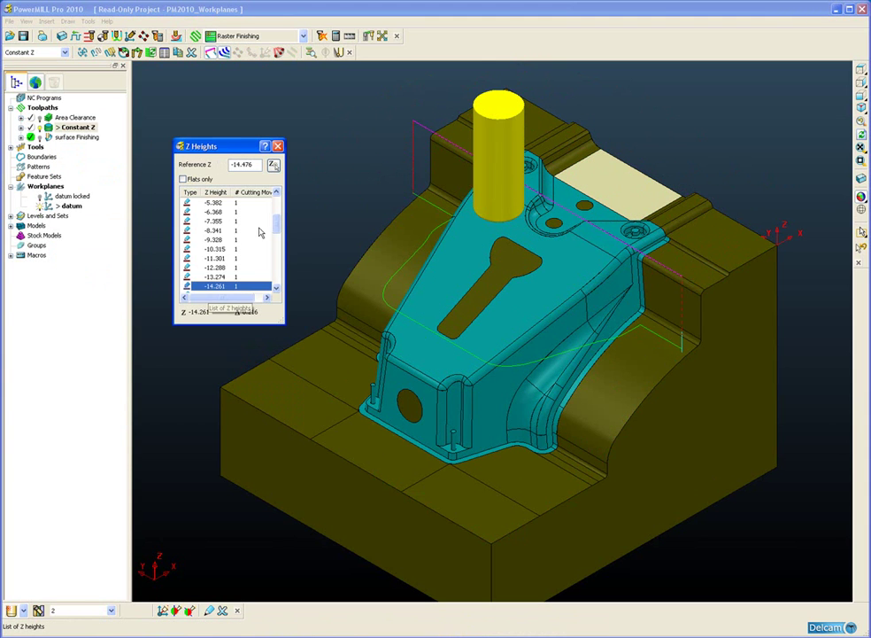
- View the Constant Z toolpath level by level from the topmost Z height down to -8.341
{"action": "scroll", "coordinate": [234, 212], "scroll_direction": "up", "scroll_amount": 3}
{"action": "left_click", "coordinate": [217, 203]}
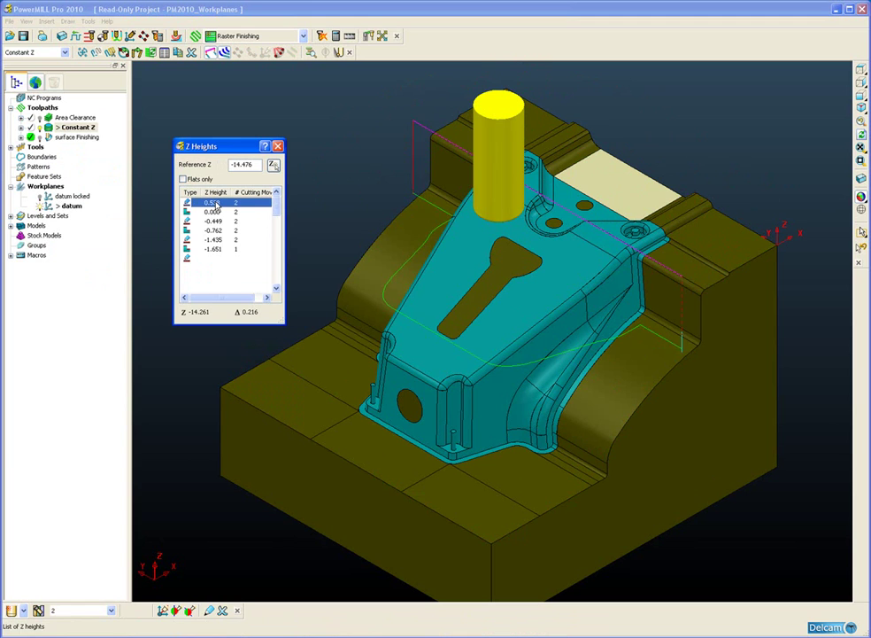
{"action": "key", "text": "Down"}
{"action": "key", "text": "Down"}
{"action": "key", "text": "Down"}
{"action": "key", "text": "Down"}
{"action": "key", "text": "Down"}
{"action": "key", "text": "Down"}
{"action": "key", "text": "Down"}
{"action": "key", "text": "Down"}
{"action": "key", "text": "Down"}
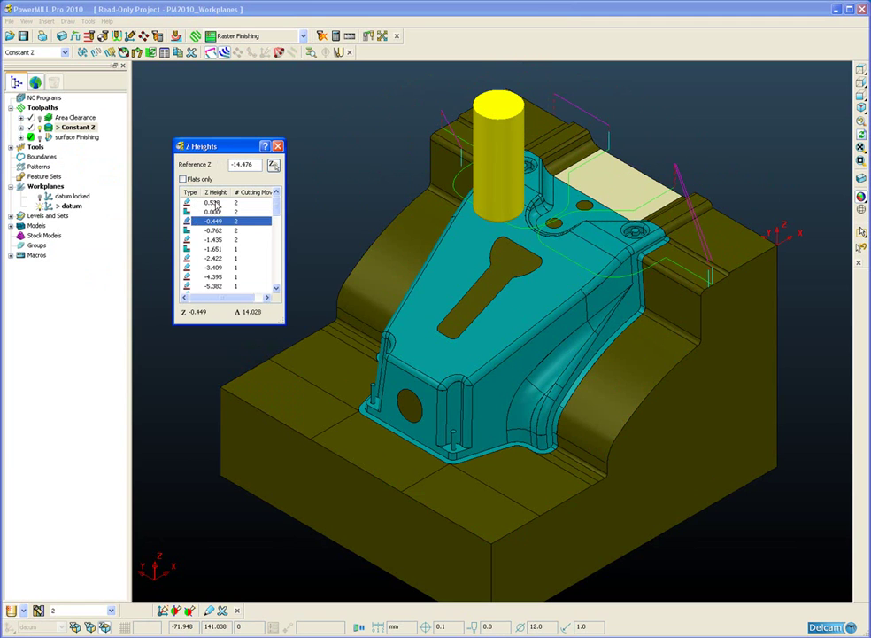
{"action": "key", "text": "Down"}
{"action": "key", "text": "Down"}
{"action": "key", "text": "Down"}
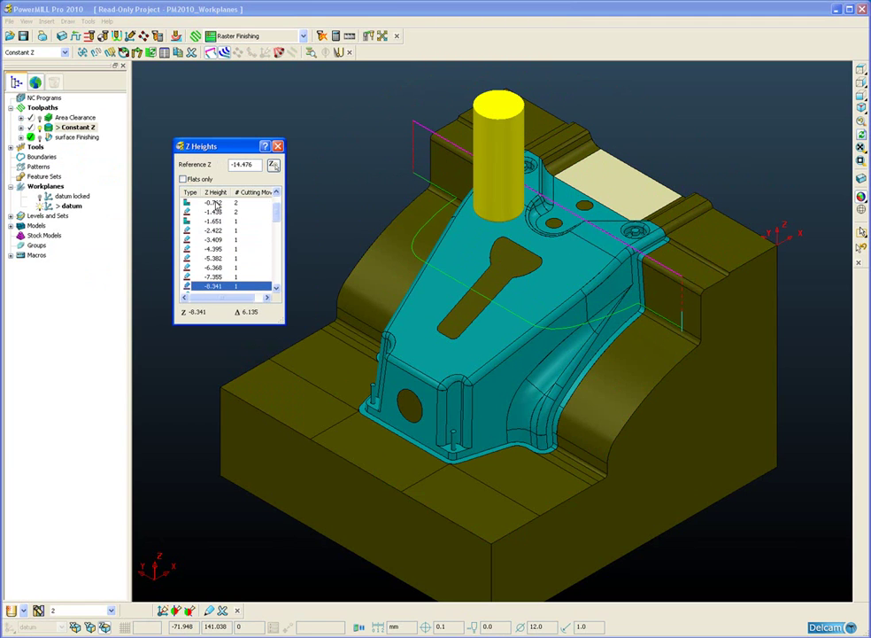
- Filter the Constant Z heights to flats only, view each level from 0.000 to -38.227, and return to 0.000
{"action": "left_click", "coordinate": [183, 180]}
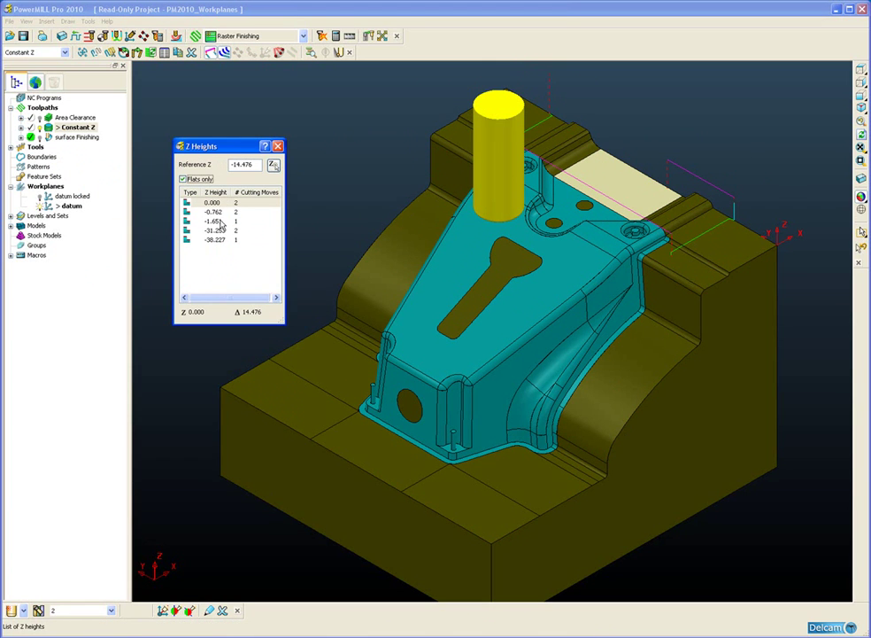
{"action": "left_click", "coordinate": [212, 203]}
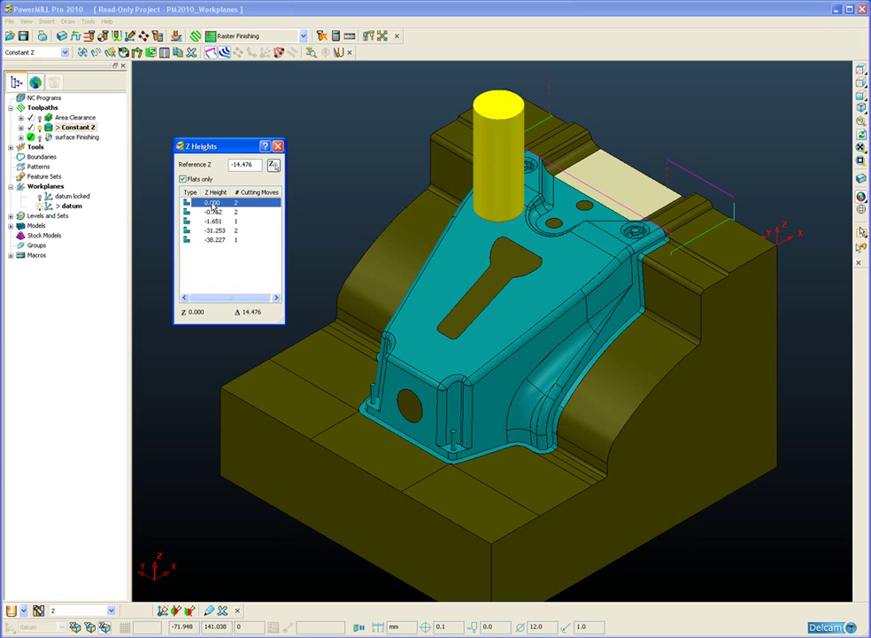
{"action": "key", "text": "Down"}
{"action": "key", "text": "Down"}
{"action": "key", "text": "Down"}
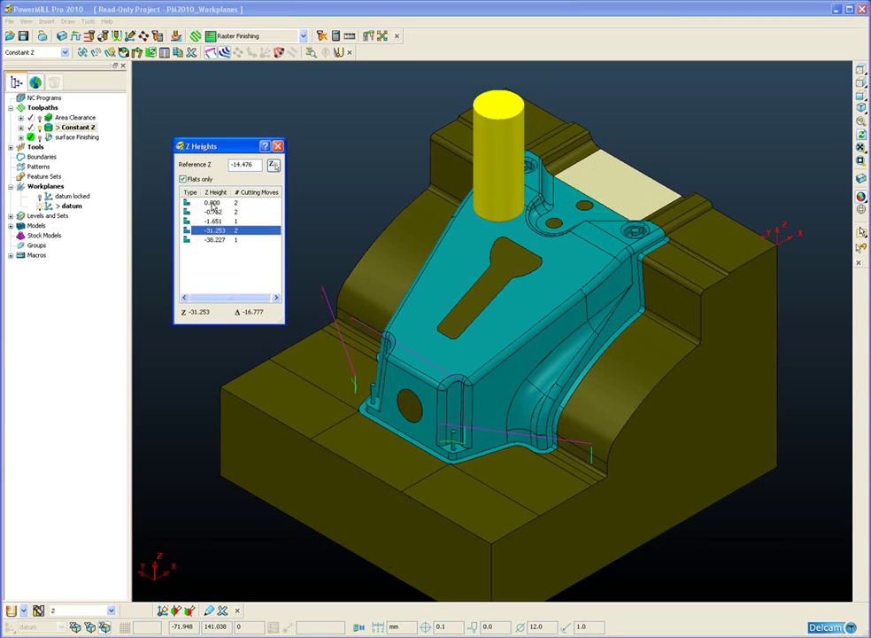
{"action": "key", "text": "Down"}
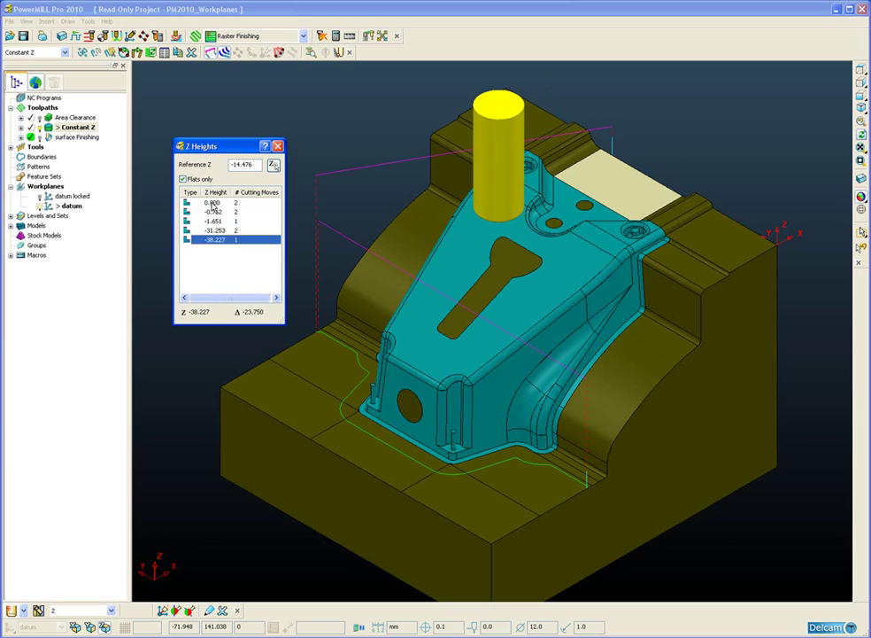
{"action": "key", "text": "Up"}
{"action": "key", "text": "Up"}
{"action": "left_click", "coordinate": [213, 203]}
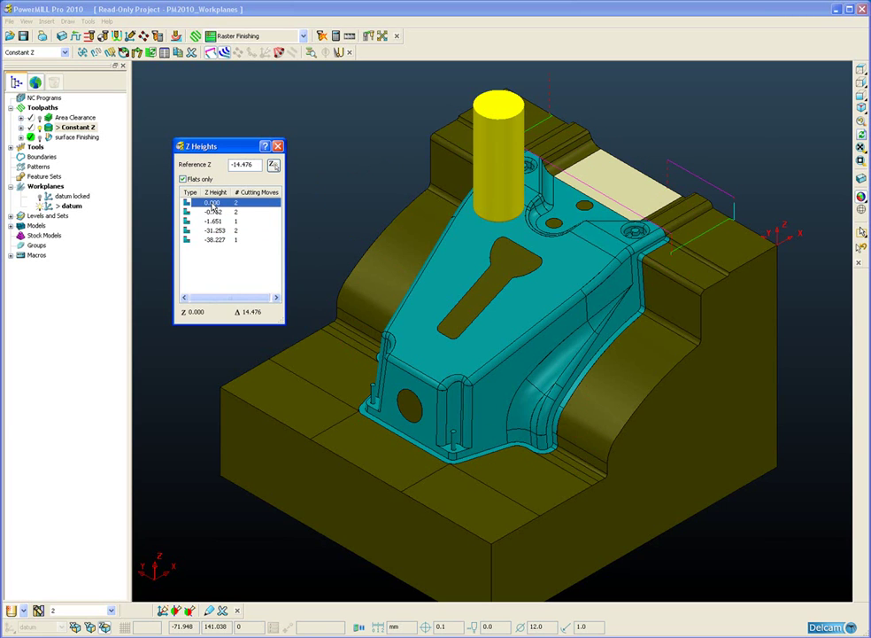